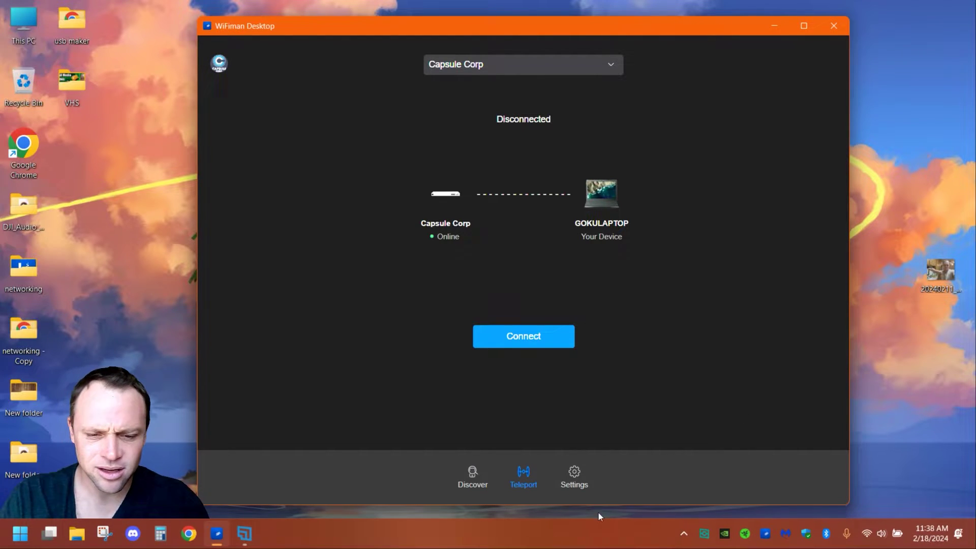
Open Task Manager from the taskbar and browse the Processes list.
right_click(530, 528)
click(569, 486)
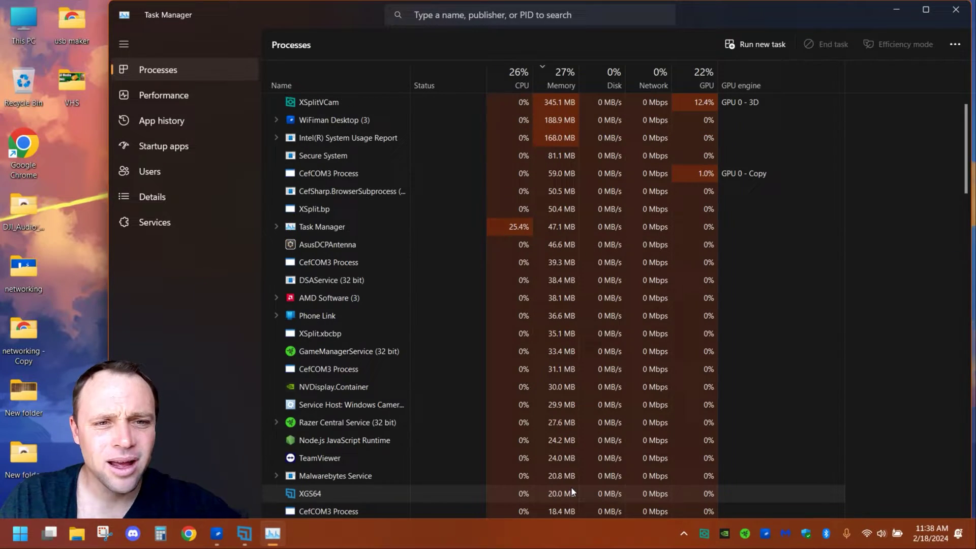
scroll(492, 320, down, 10)
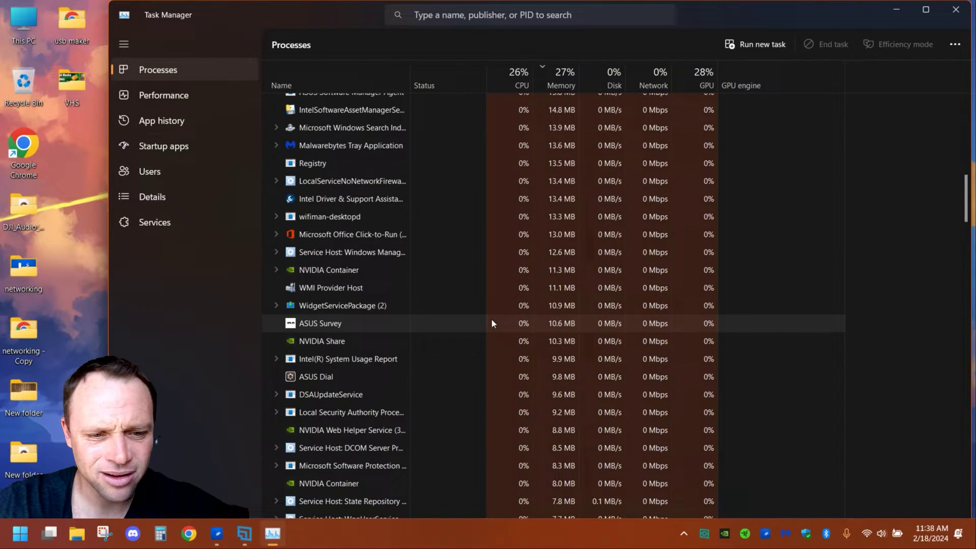
scroll(492, 321, down, 20)
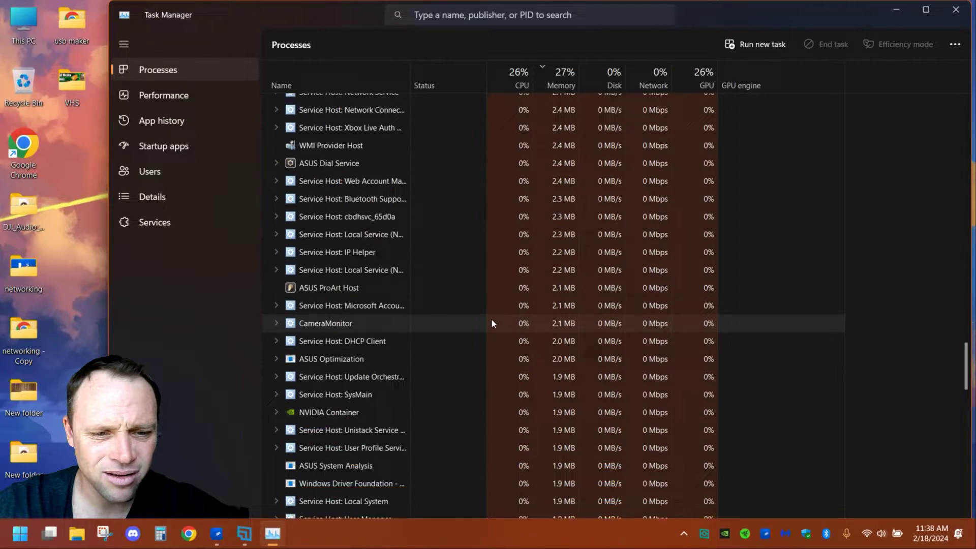
scroll(491, 320, down, 15)
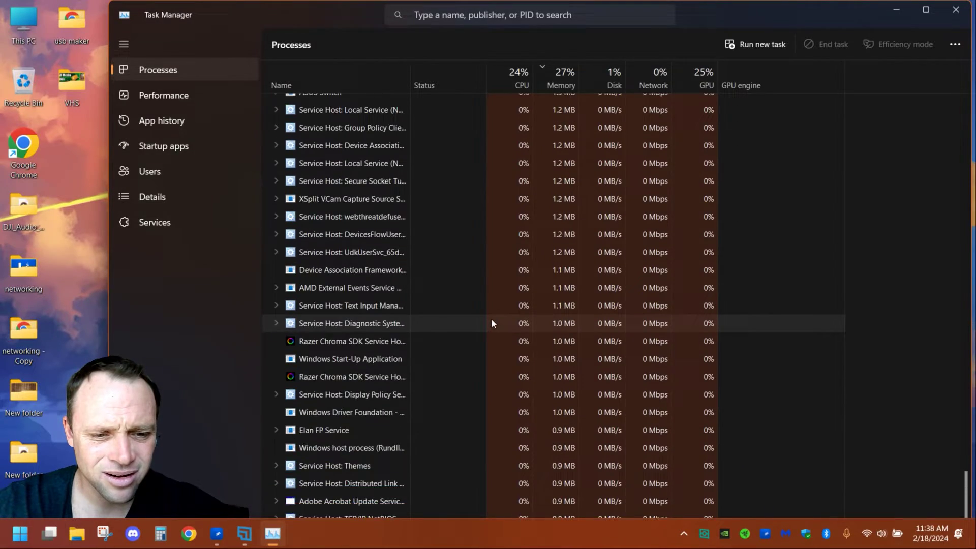
scroll(491, 318, up, 10)
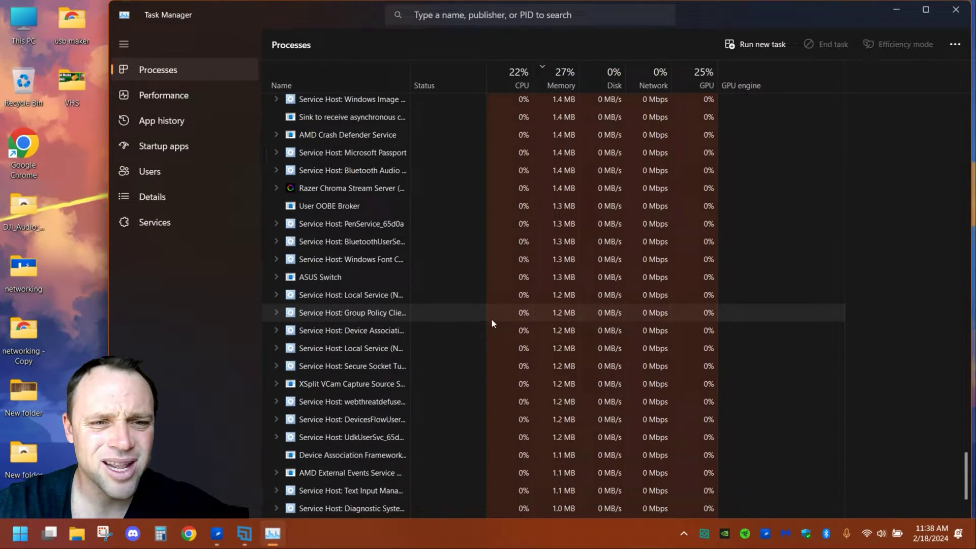
scroll(491, 318, up, 6)
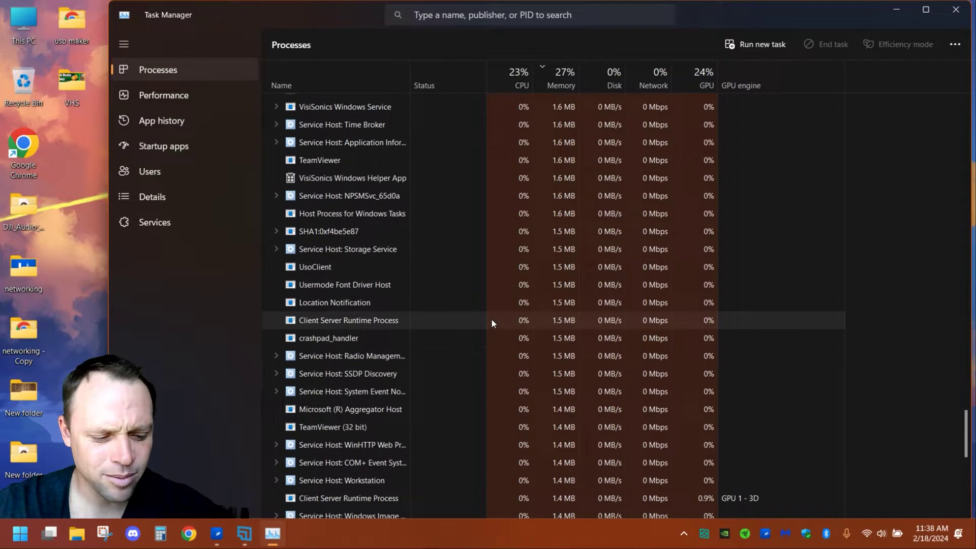
Select the Location Notification process, scroll back to the top, and bring WiFiman Desktop forward.
click(492, 319)
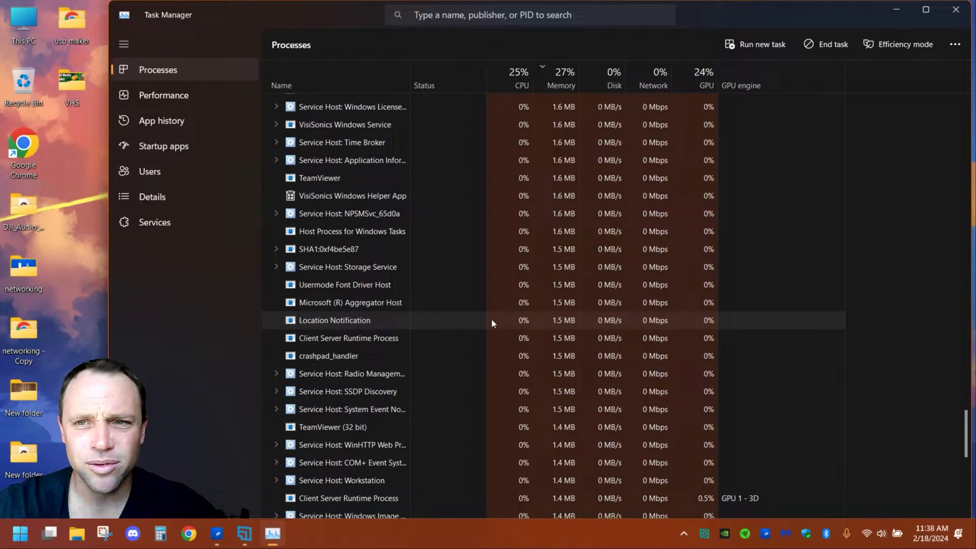
scroll(491, 318, up, 1)
scroll(491, 318, up, 13)
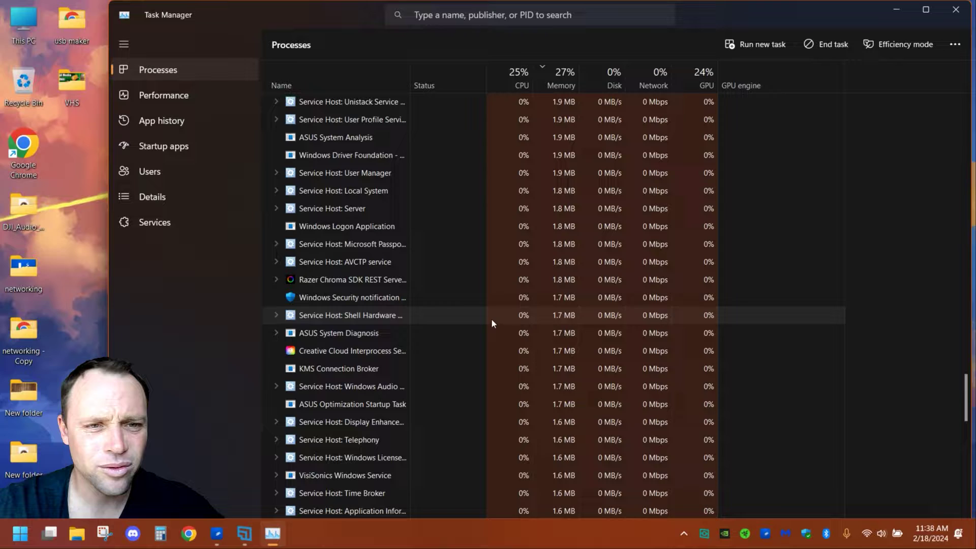
scroll(494, 490, up, 7)
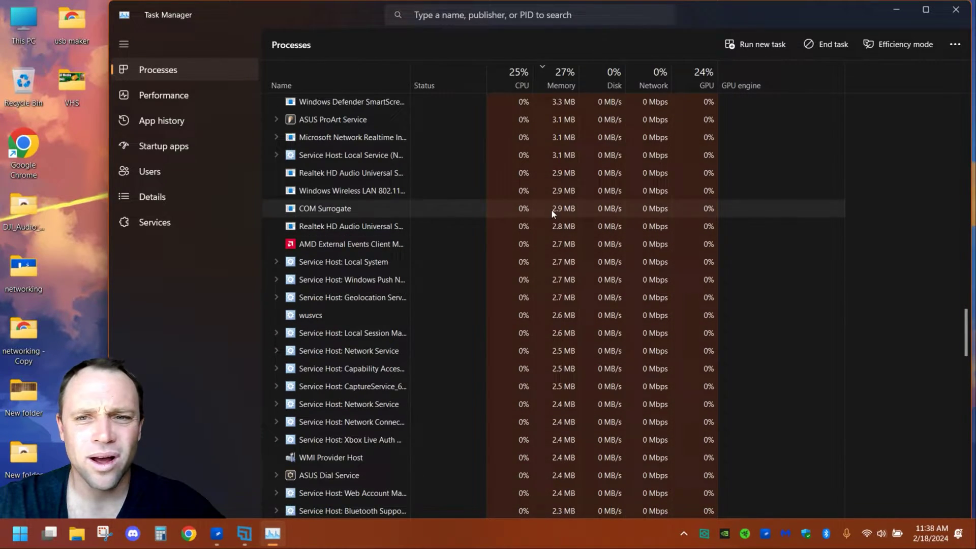
scroll(552, 211, up, 6)
scroll(550, 210, up, 12)
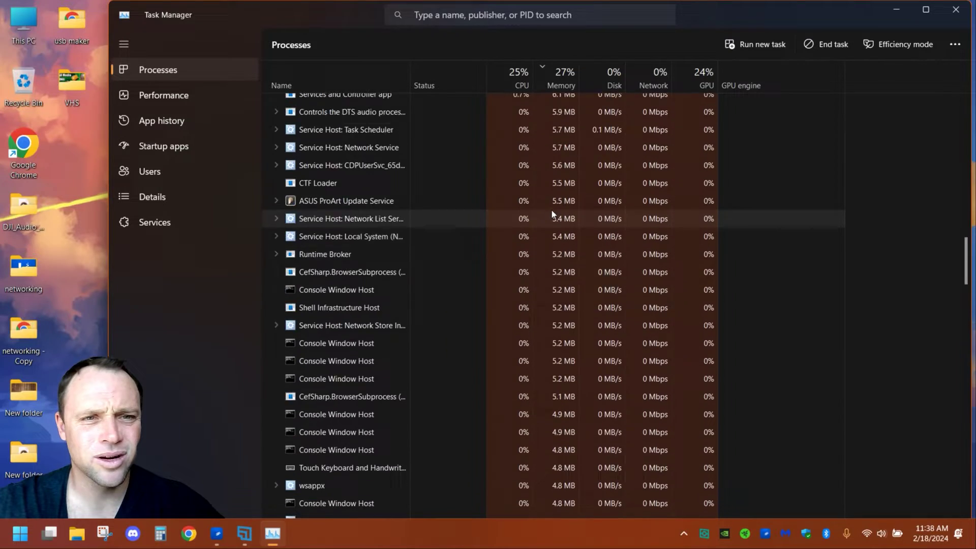
scroll(551, 209, up, 11)
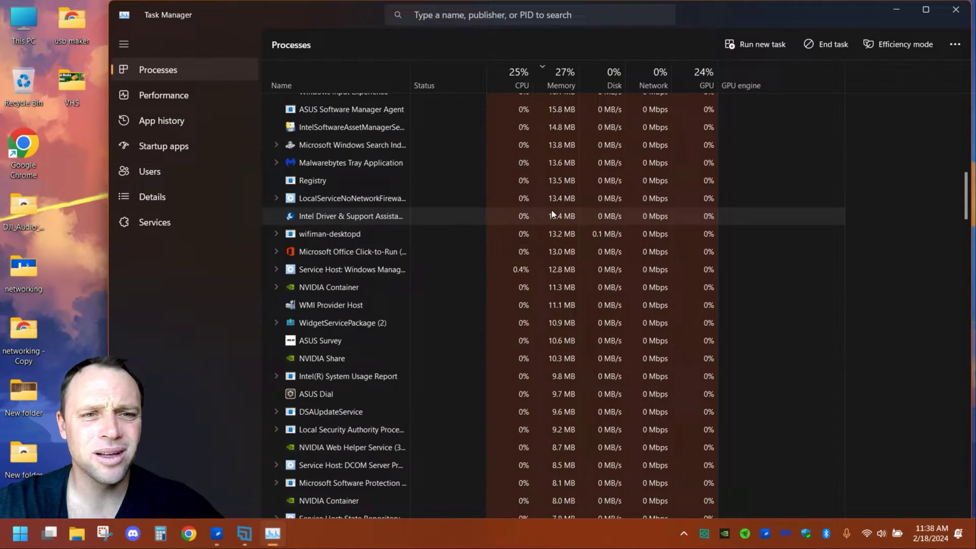
scroll(551, 210, up, 7)
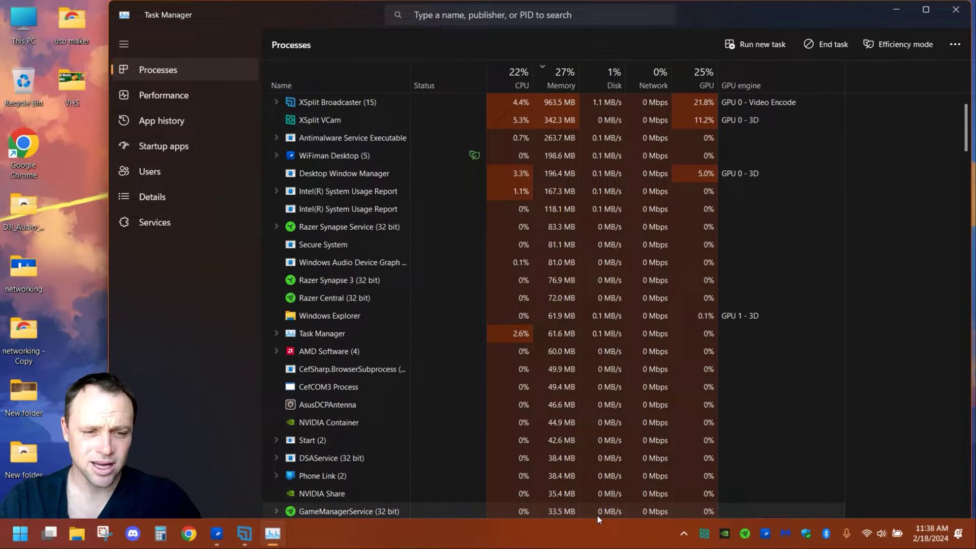
click(218, 543)
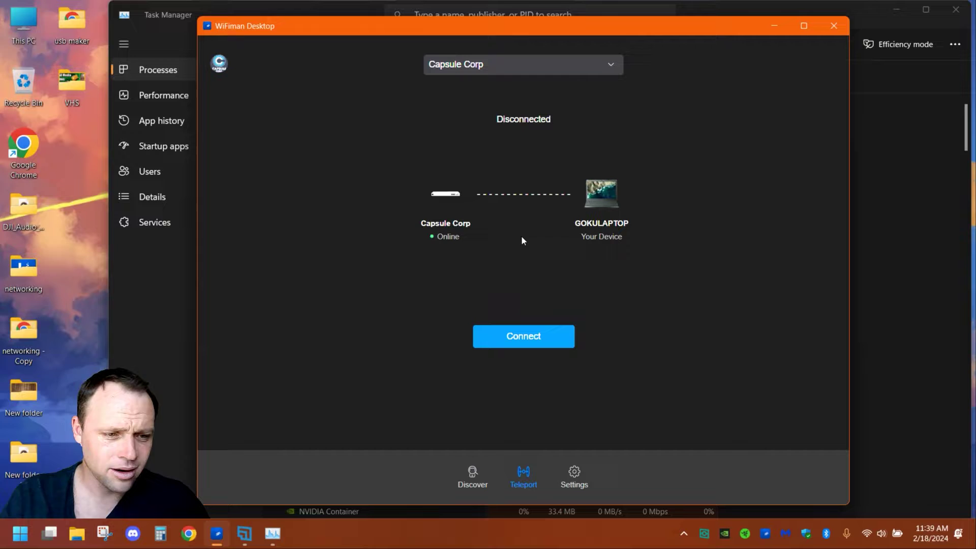
Open the installed apps list in Windows Settings under Apps.
key(super)
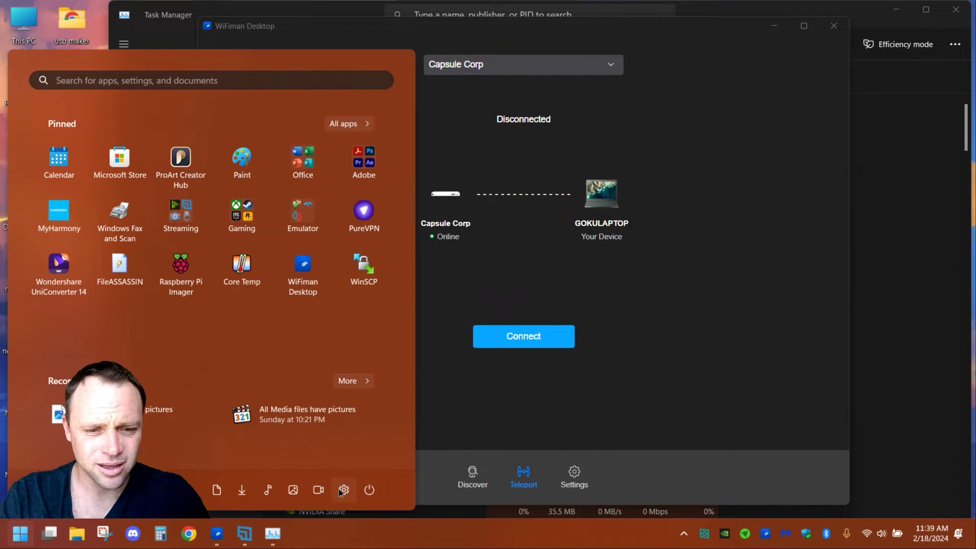
click(338, 489)
click(288, 270)
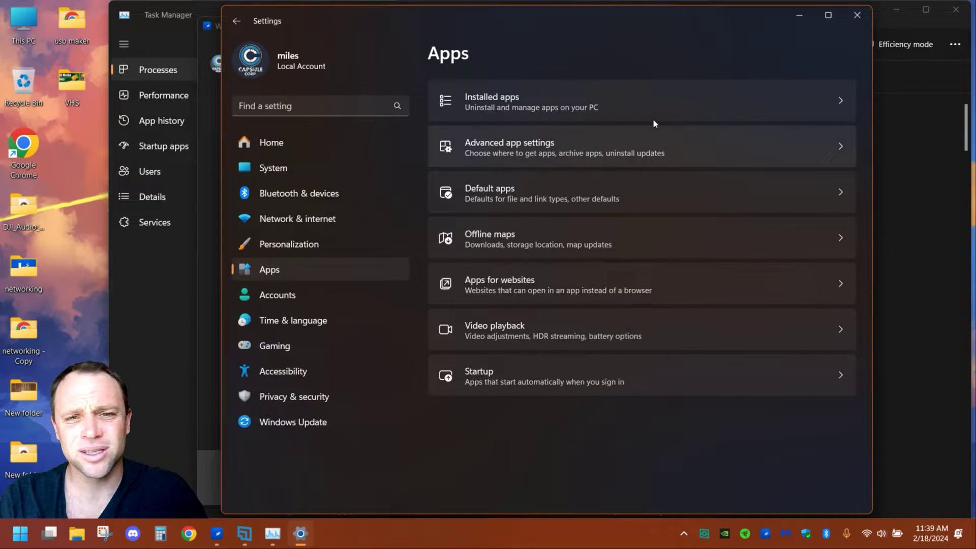
click(593, 100)
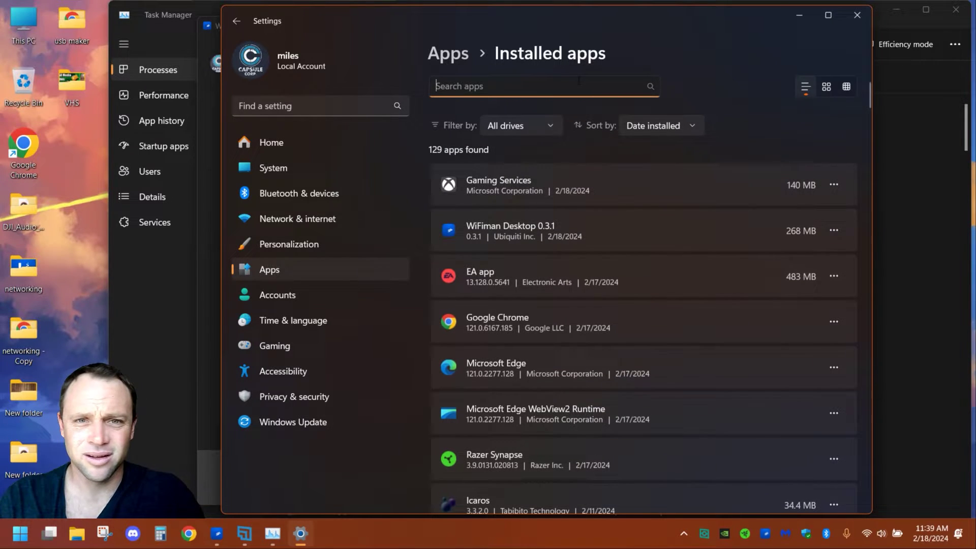
Search the installed apps for 'w', look through the results, and close Settings.
text(w)
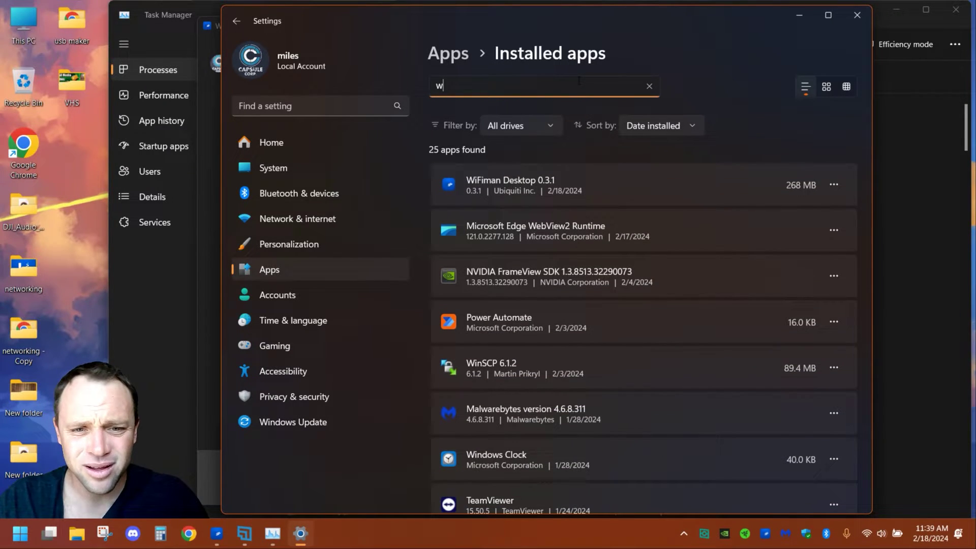
scroll(586, 353, down, 5)
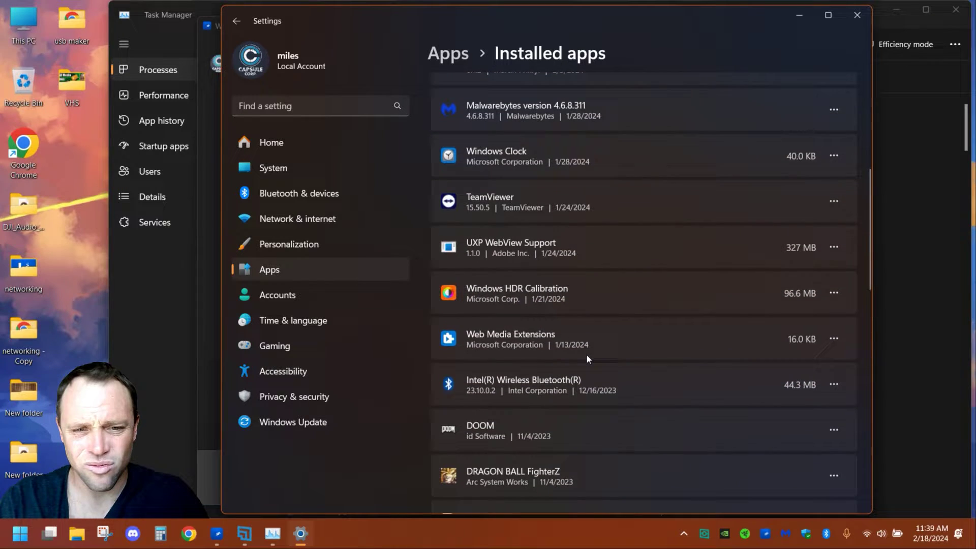
scroll(587, 353, down, 8)
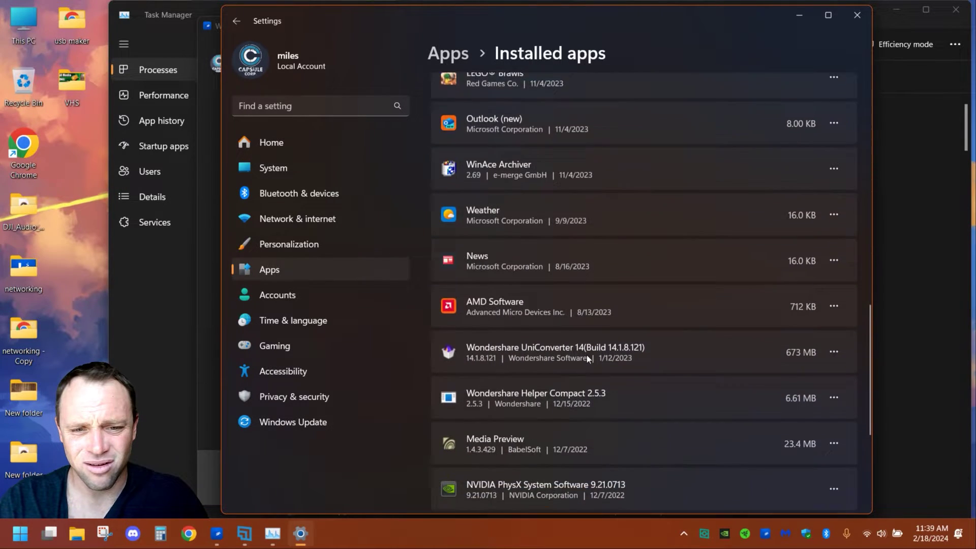
scroll(587, 354, down, 4)
scroll(586, 353, up, 15)
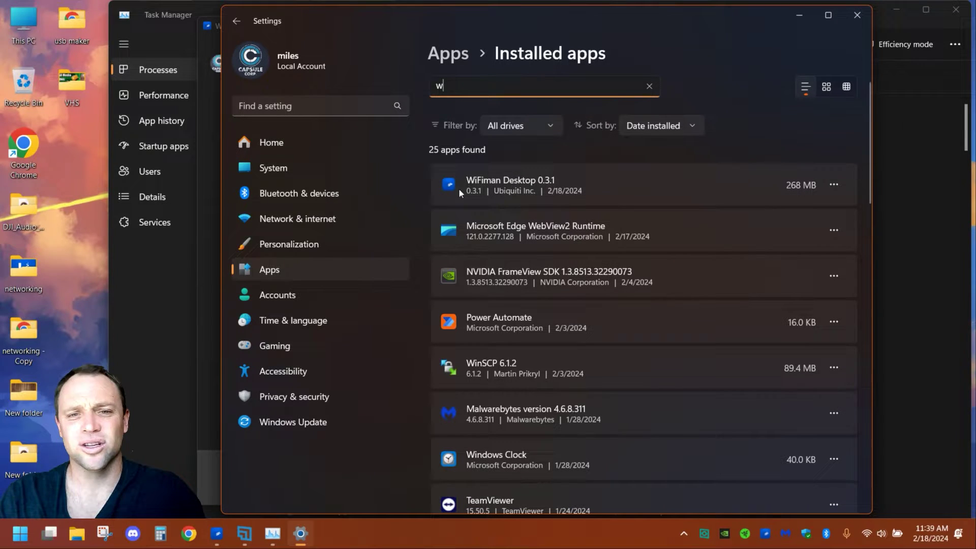
click(857, 15)
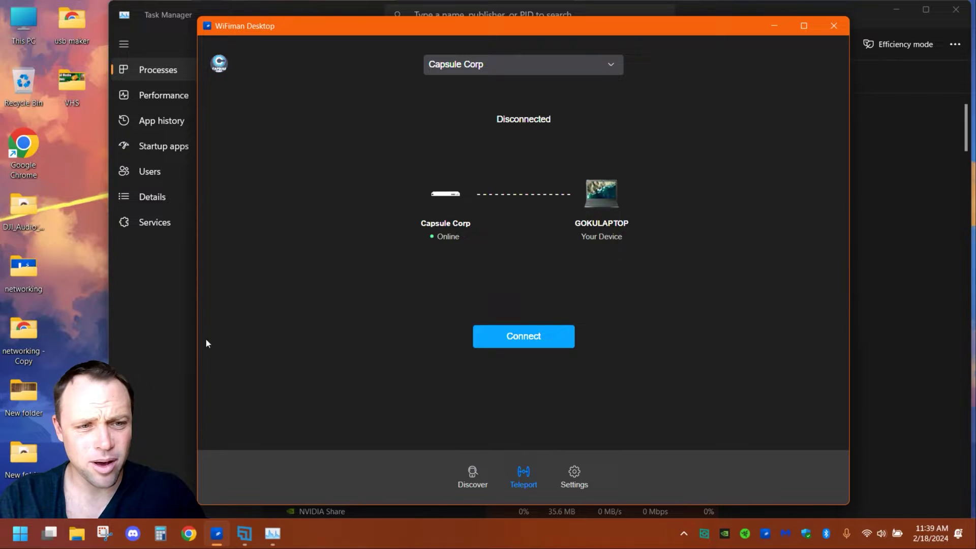
Snap WiFiman to the right half beside Task Manager, then connect Teleport to Capsule Corp.
drag(499, 26, 971, 79)
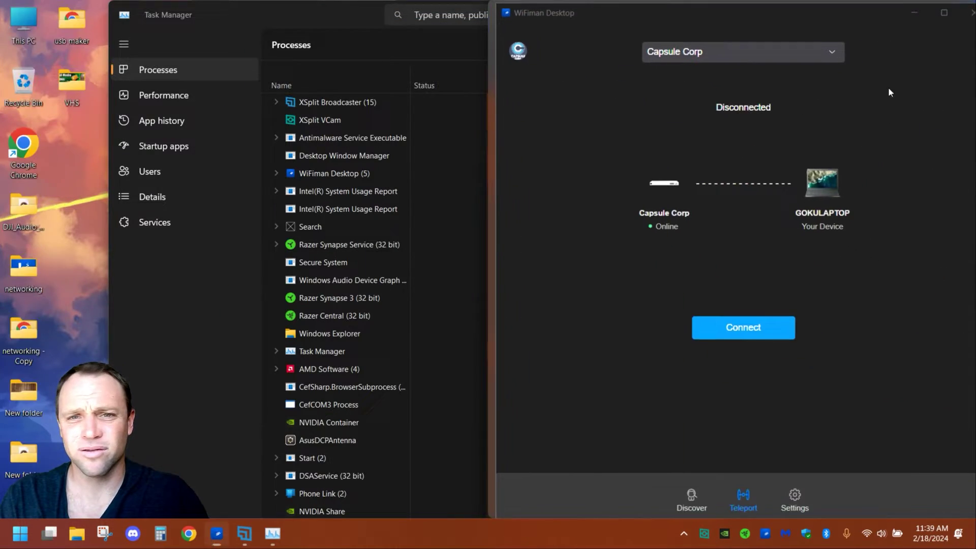
click(238, 168)
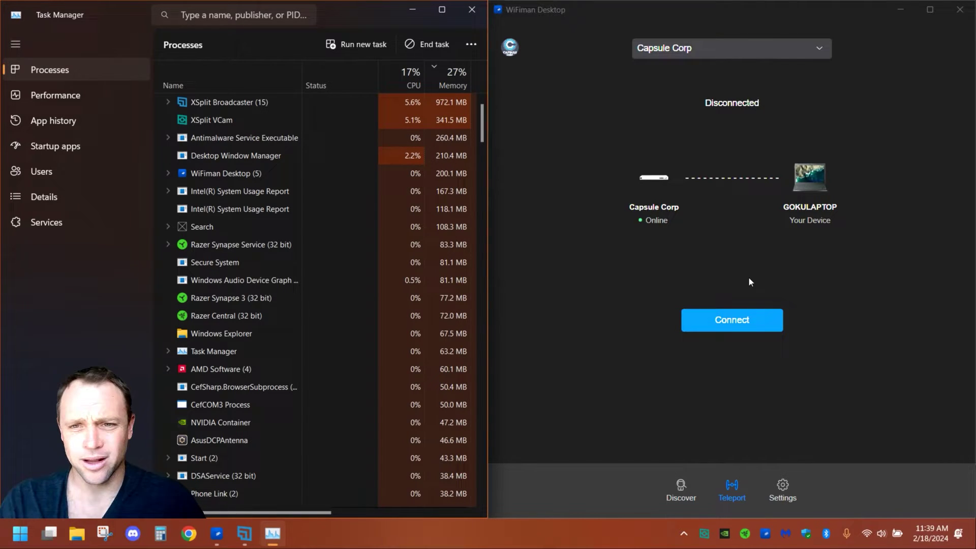
click(751, 324)
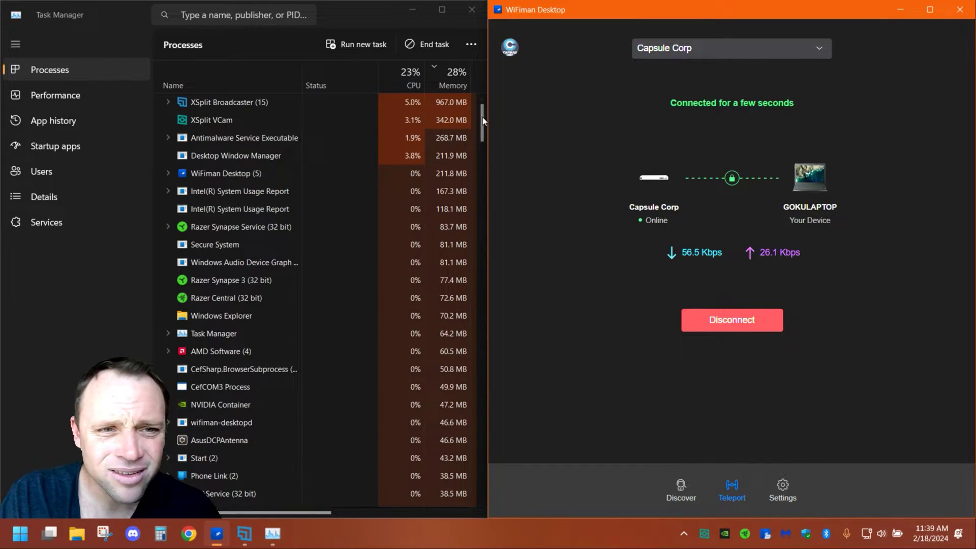
Scroll to the WireGuard process in Task Manager and end its task.
drag(479, 117, 471, 215)
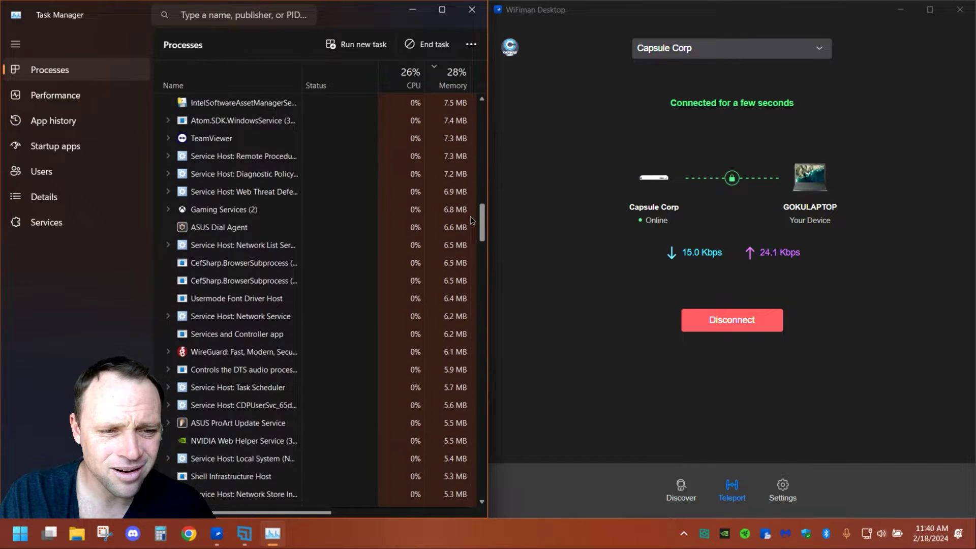
right_click(253, 354)
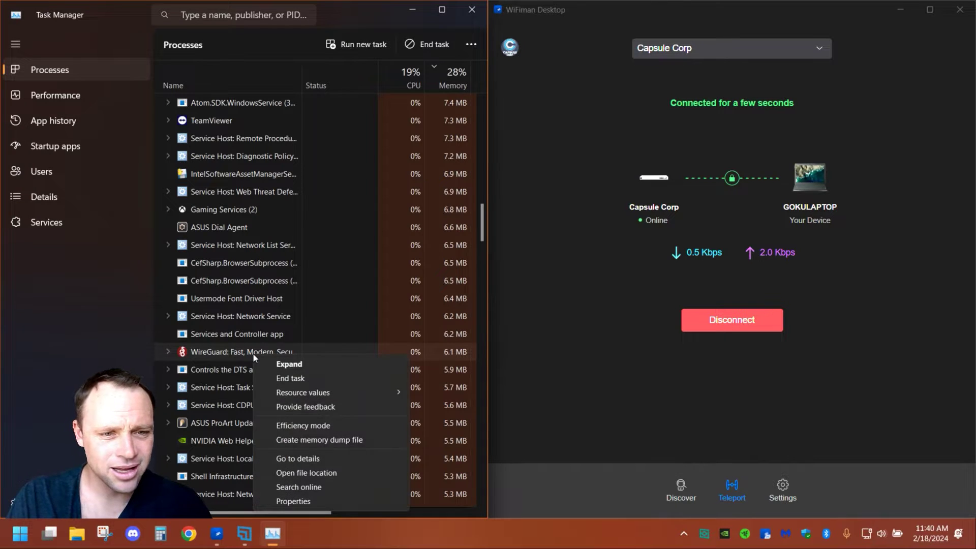
click(280, 377)
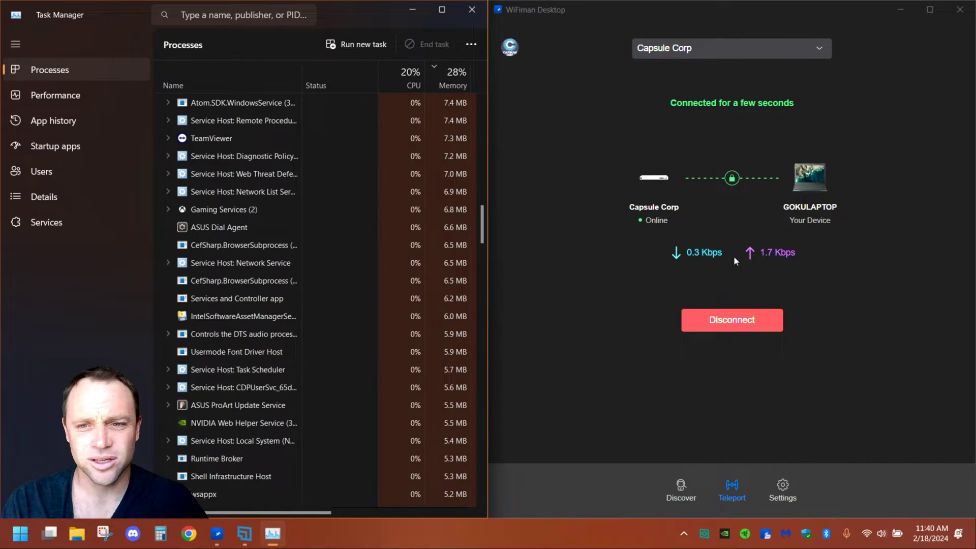
Disconnect Teleport, scroll Task Manager's processes, then reconnect Teleport to Capsule Corp.
click(710, 319)
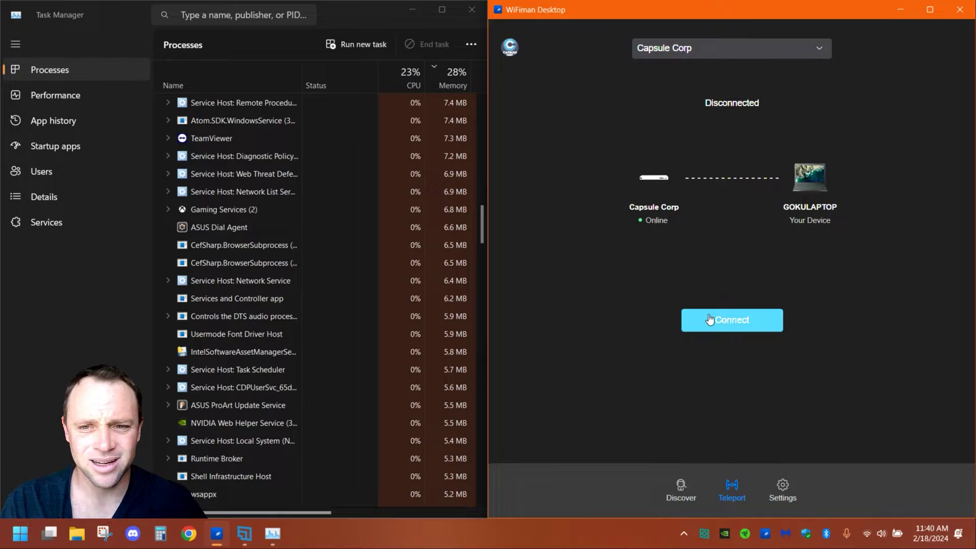
click(482, 234)
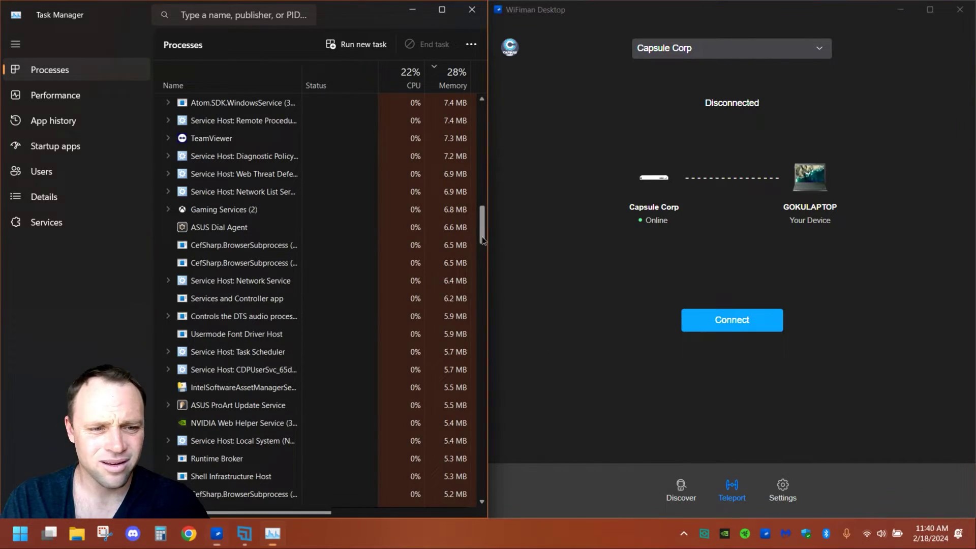
drag(482, 236, 459, 166)
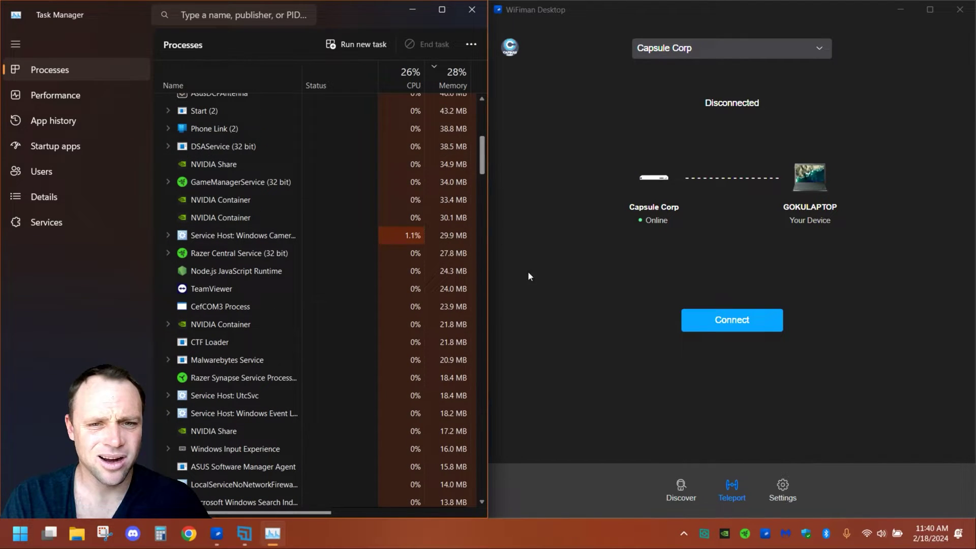
click(714, 315)
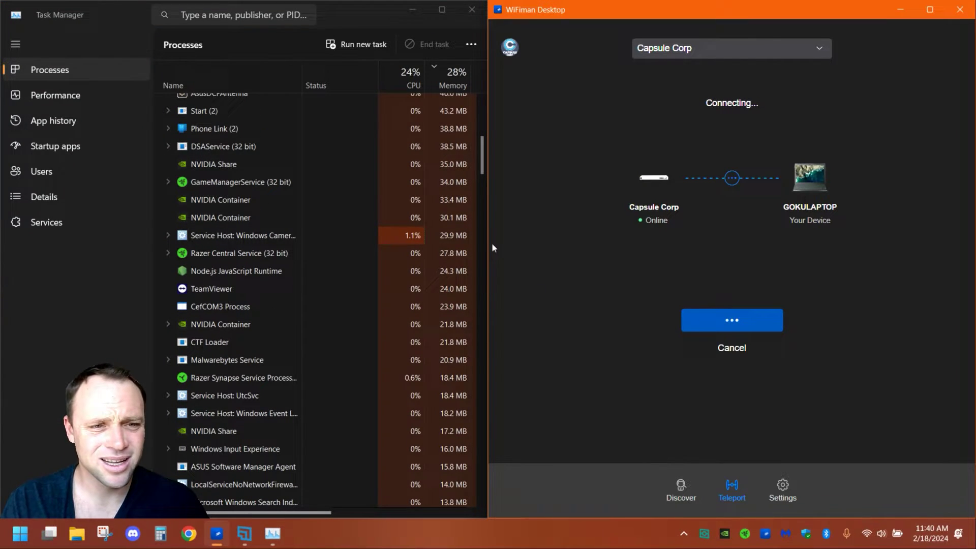
drag(482, 166, 465, 124)
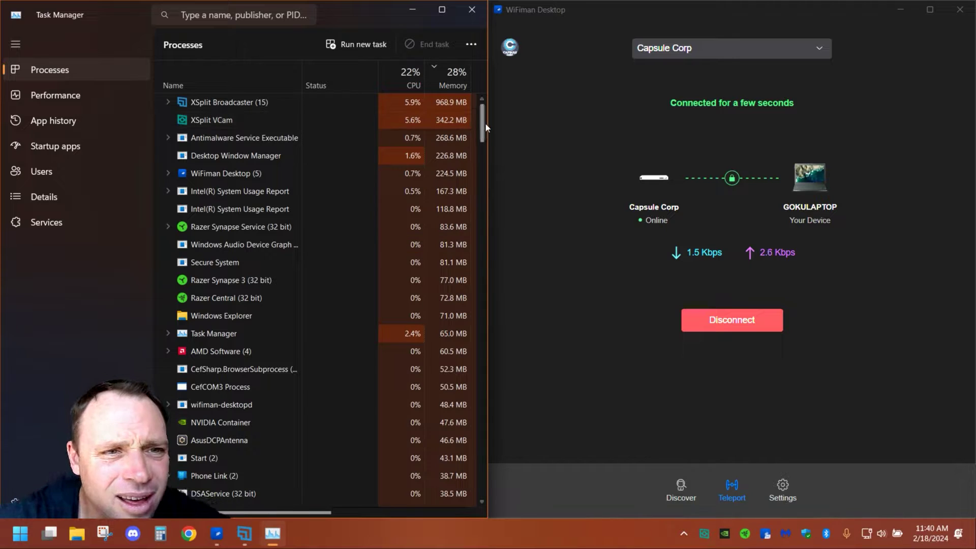
Expand the WireGuard process to reveal its WireGuard Tunnel: utun child, then disconnect Teleport.
drag(480, 120, 478, 230)
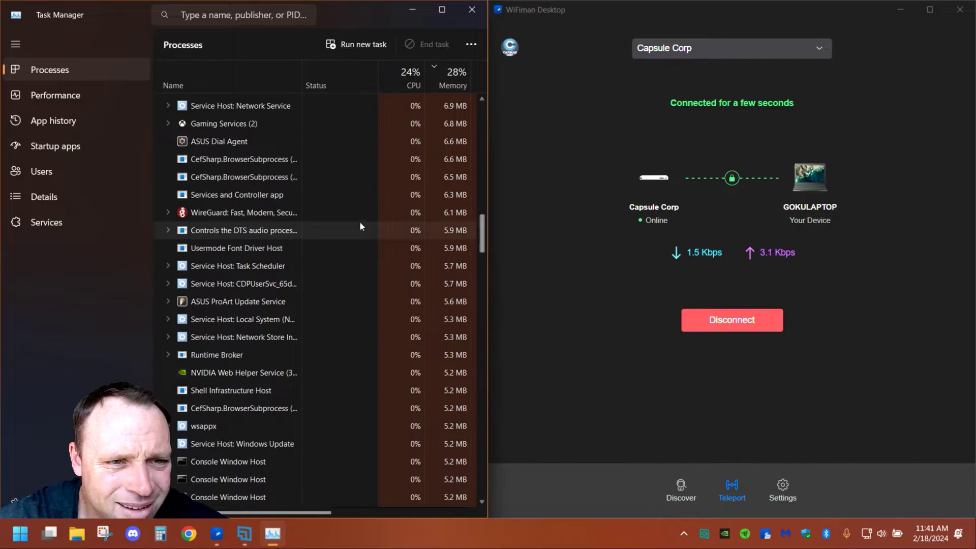
right_click(313, 212)
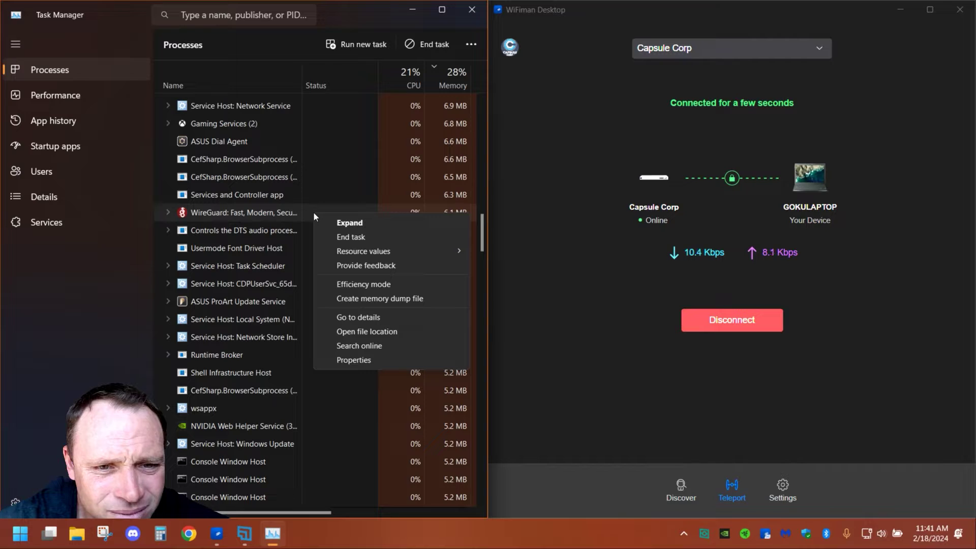
click(167, 213)
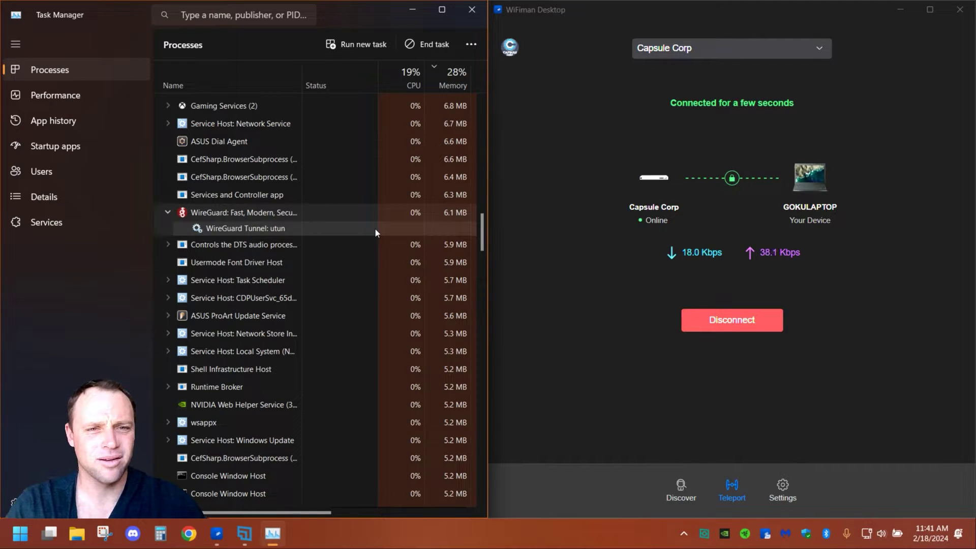
click(718, 323)
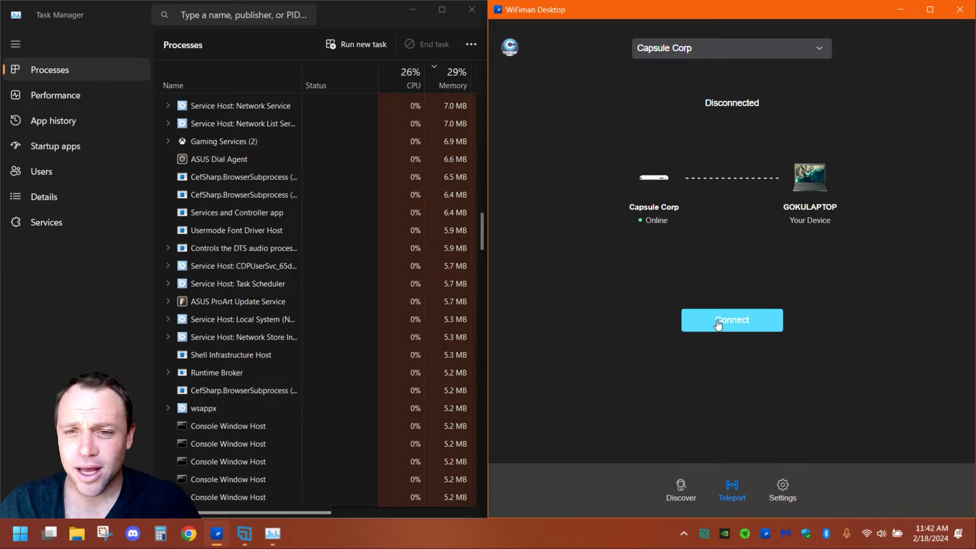
click(718, 321)
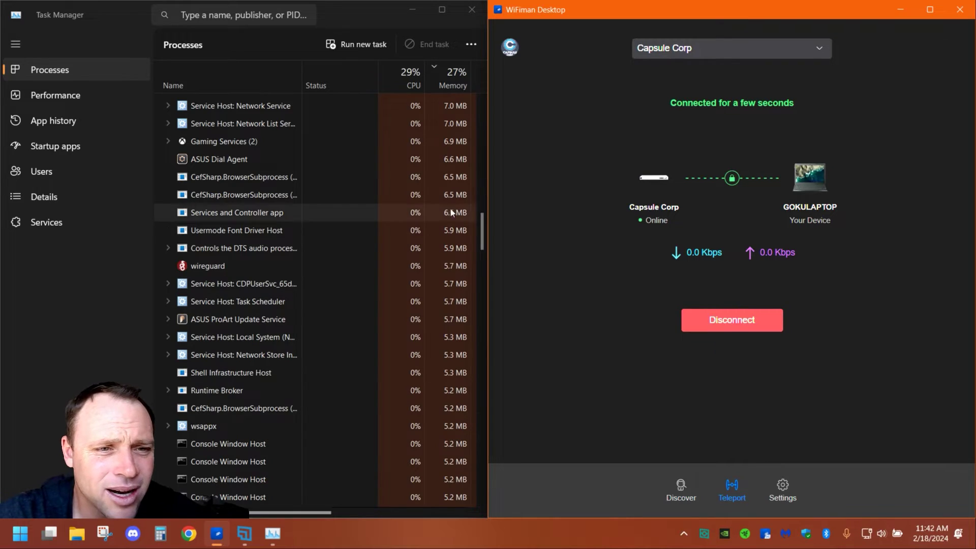
click(249, 234)
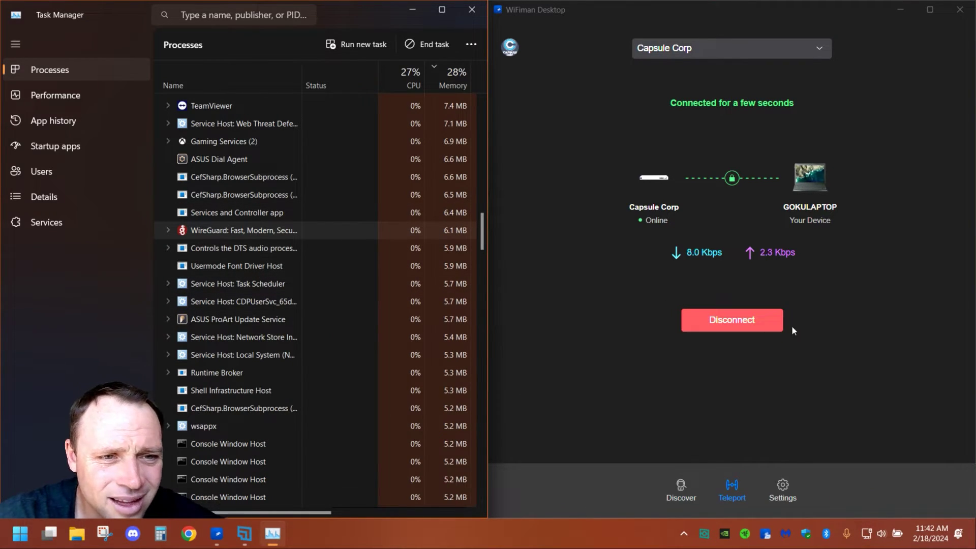
click(739, 331)
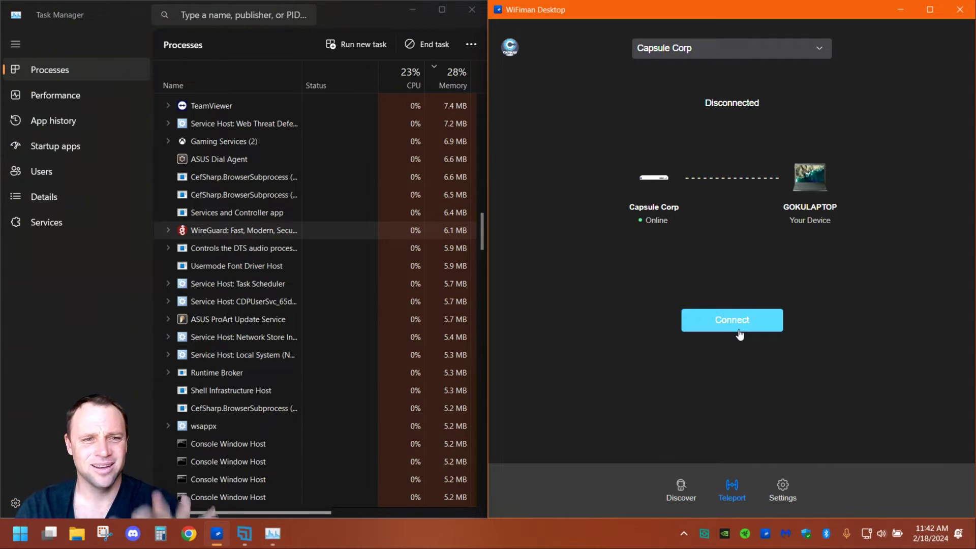